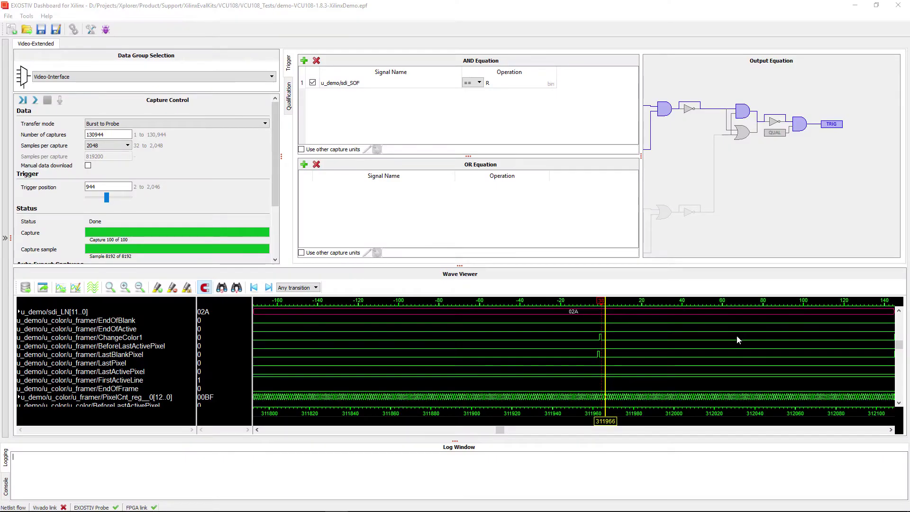
# - Run the Burst to Probe capture of 130,944 bursts of 2048 samples, each triggered on SDI start-of-frame
pyautogui.click(21, 105)
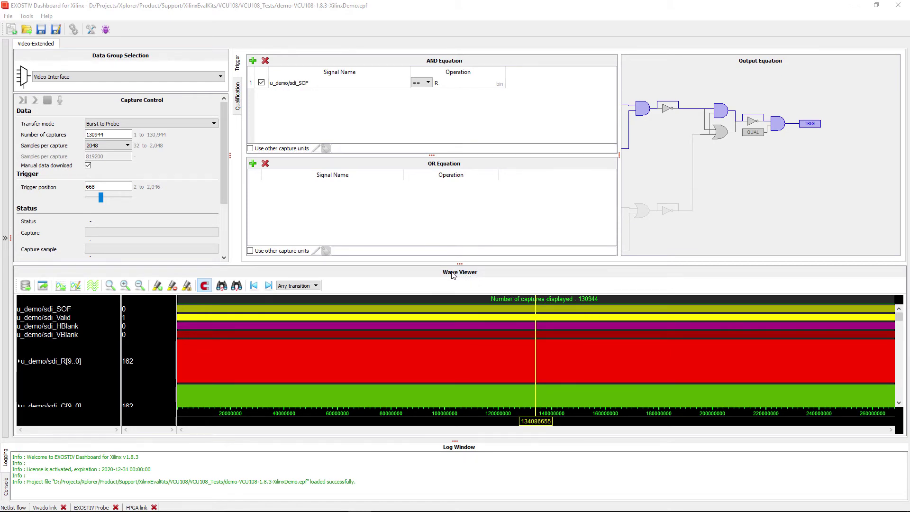
# - Move the yellow time marker back to about sample 121510496
pyautogui.moveTo(547, 428); pyautogui.dragTo(478, 432)
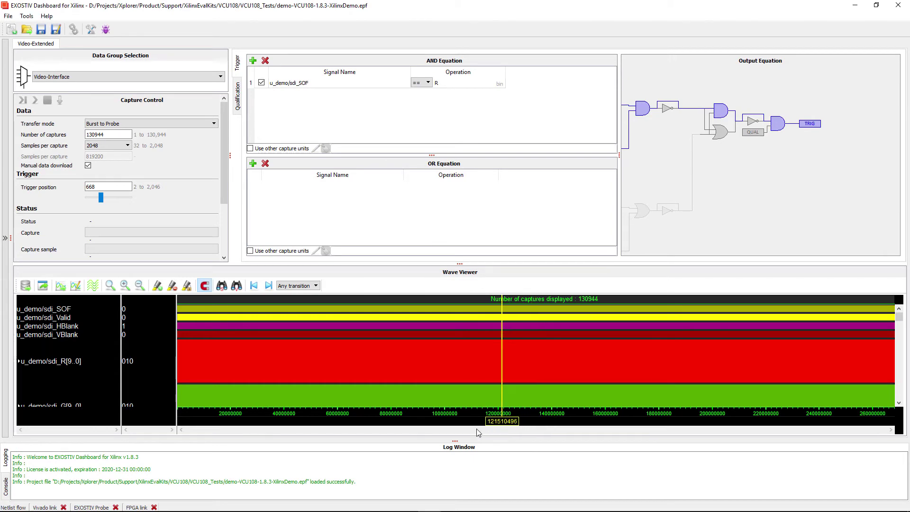
# - Maximize the Wave Viewer, widen the signal-name column, and zoom into video lines 029/02A
pyautogui.doubleClick(400, 274)
pyautogui.moveTo(308, 139); pyautogui.dragTo(383, 167)
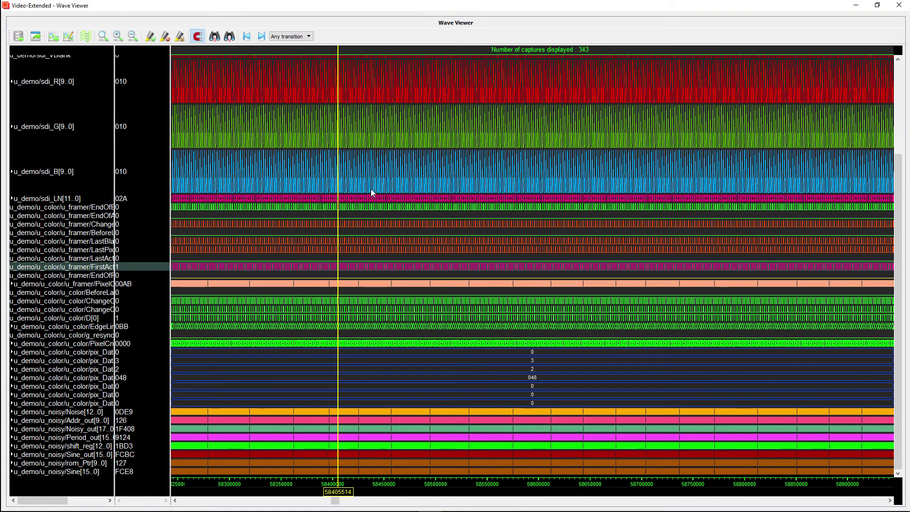
pyautogui.moveTo(114, 122)
pyautogui.mouseDown()
pyautogui.moveTo(201, 124)
pyautogui.moveTo(182, 124)
pyautogui.mouseUp()
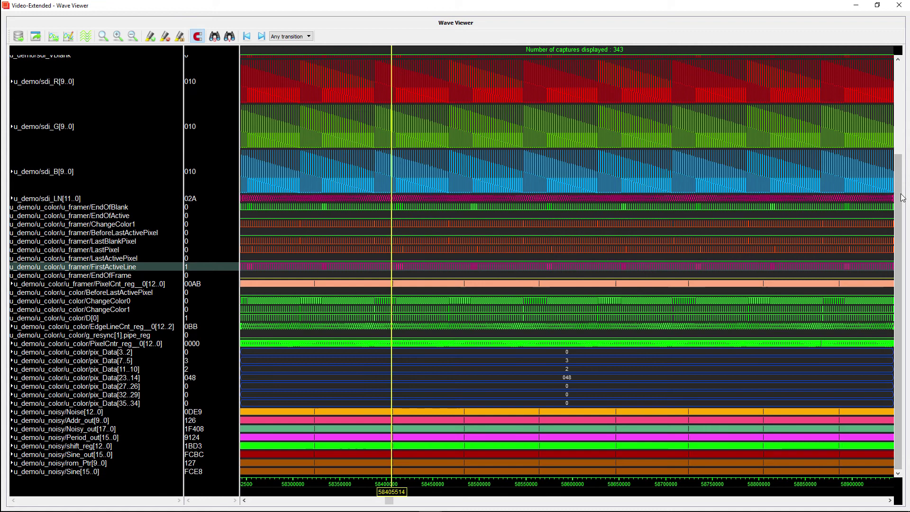
pyautogui.scroll(2, 901, 84)
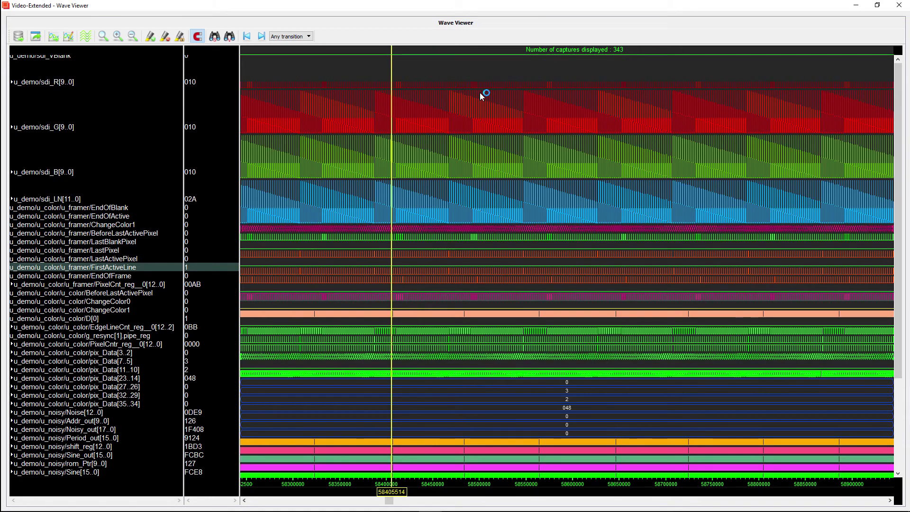
pyautogui.moveTo(411, 104); pyautogui.dragTo(429, 107)
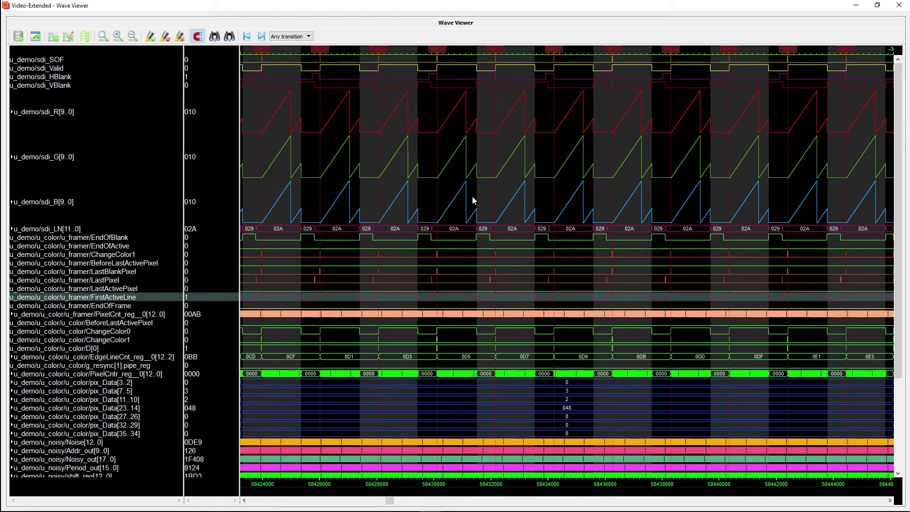
# - Select sdi_SOF and zoom into the single color-ramp video line near sample 268159600
pyautogui.click(86, 63)
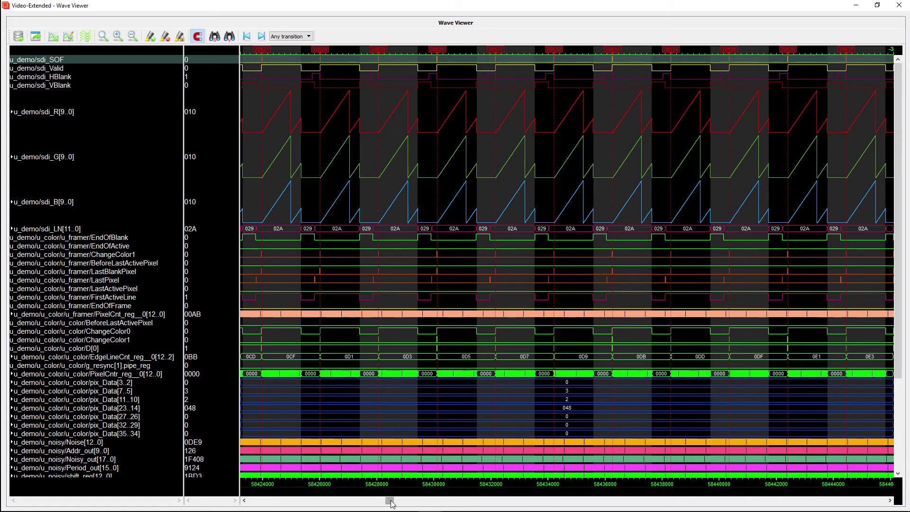
pyautogui.moveTo(389, 501); pyautogui.dragTo(430, 504)
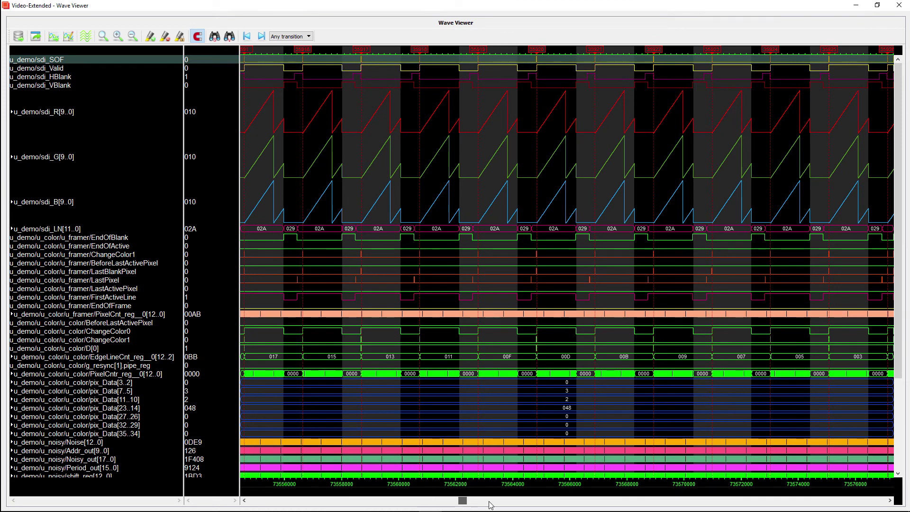
pyautogui.moveTo(429, 504)
pyautogui.mouseDown()
pyautogui.moveTo(698, 505)
pyautogui.moveTo(891, 457)
pyautogui.mouseUp()
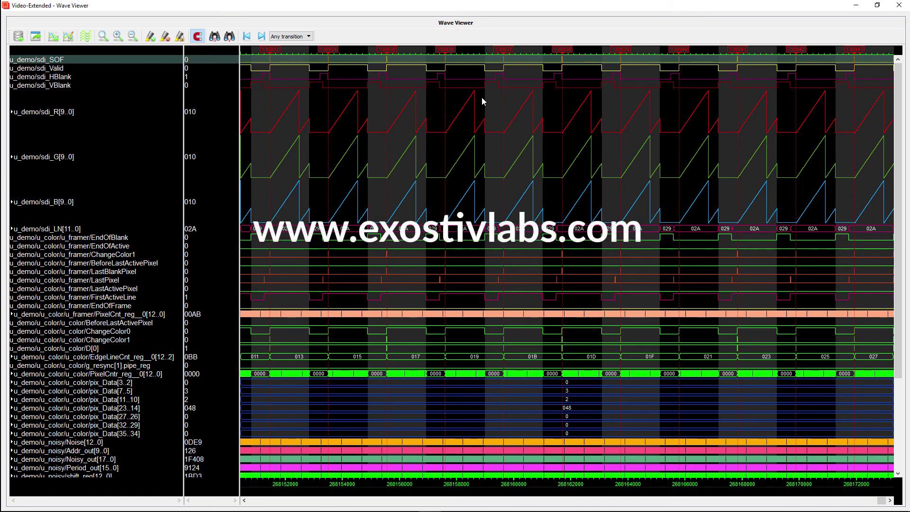
pyautogui.moveTo(480, 98); pyautogui.dragTo(550, 108)
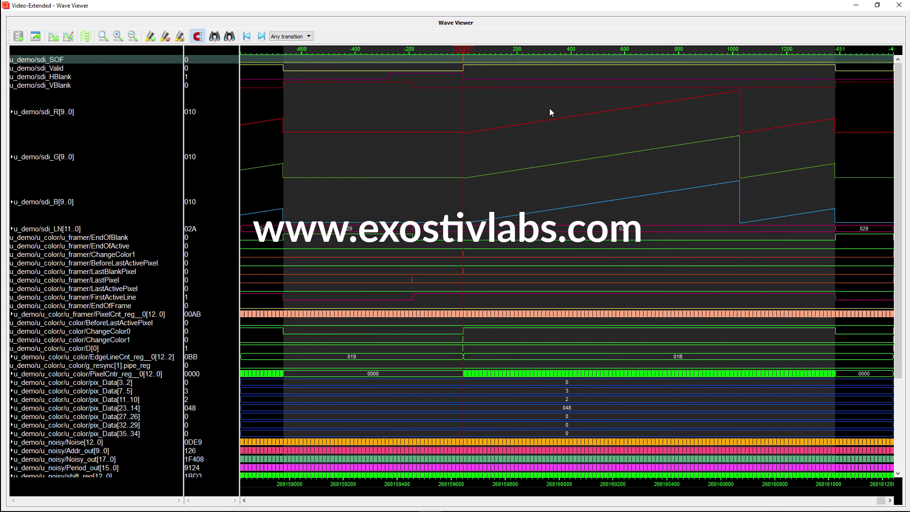